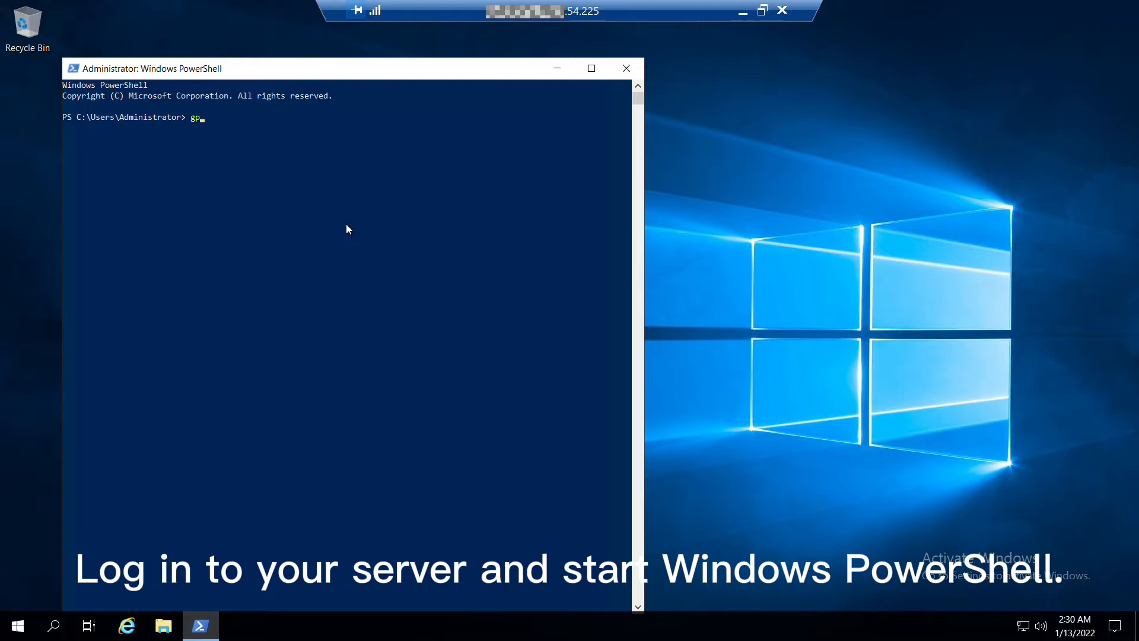
pyautogui.write('gpedit.msc')
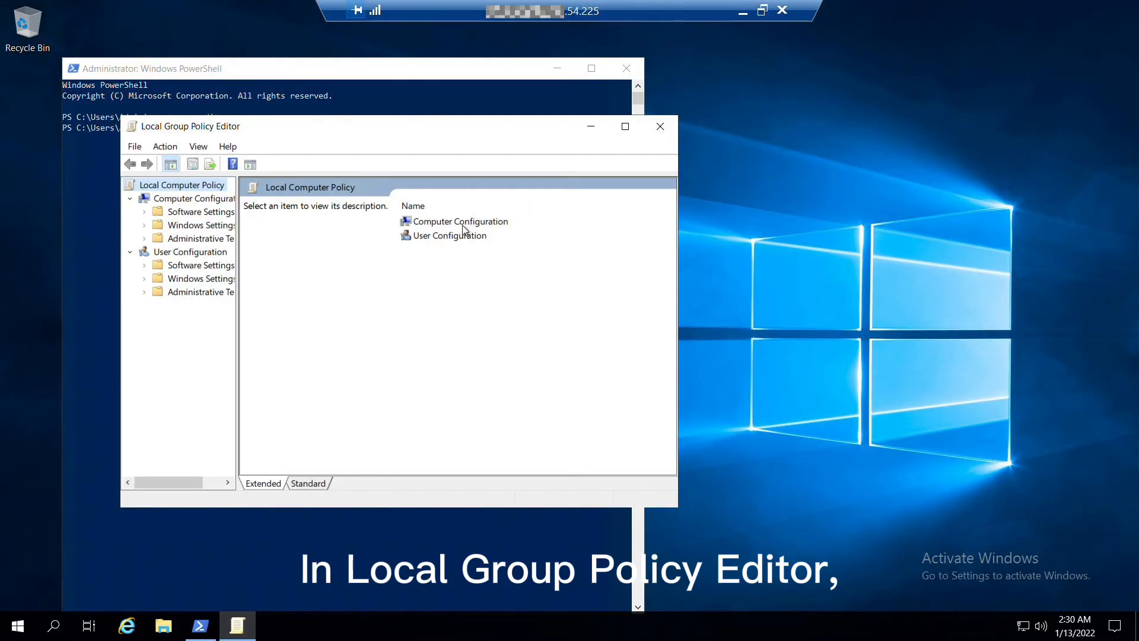
# - Navigate Computer Configuration > Administrative Templates > Windows Components > Remote Desktop Services > Remote Desktop Session Host > Connections
pyautogui.doubleClick(461, 222)
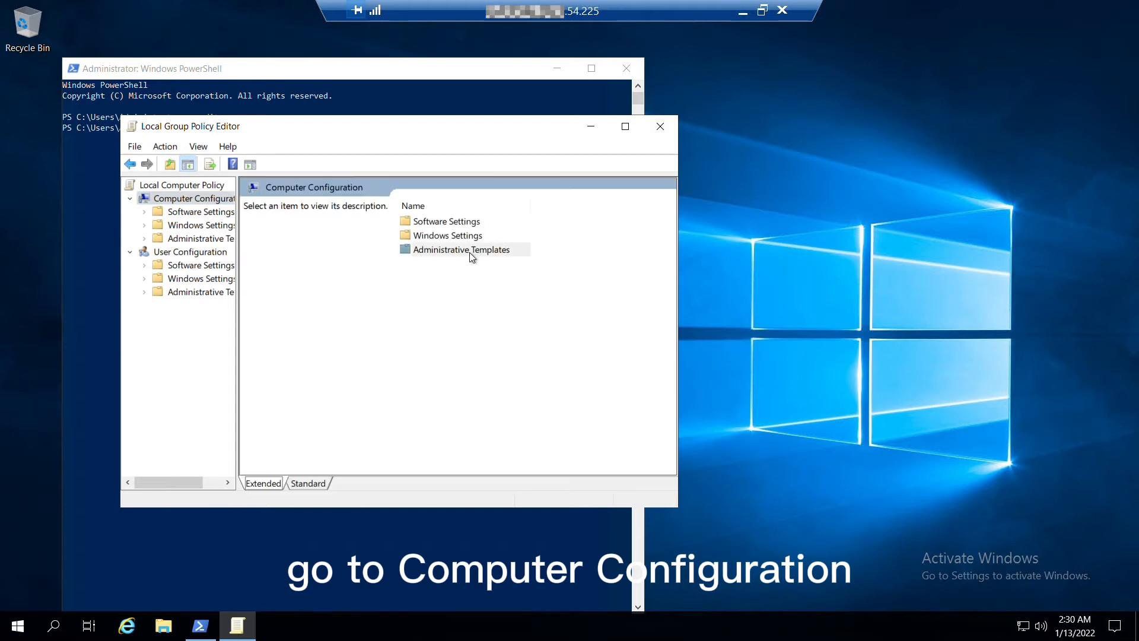
pyautogui.doubleClick(461, 249)
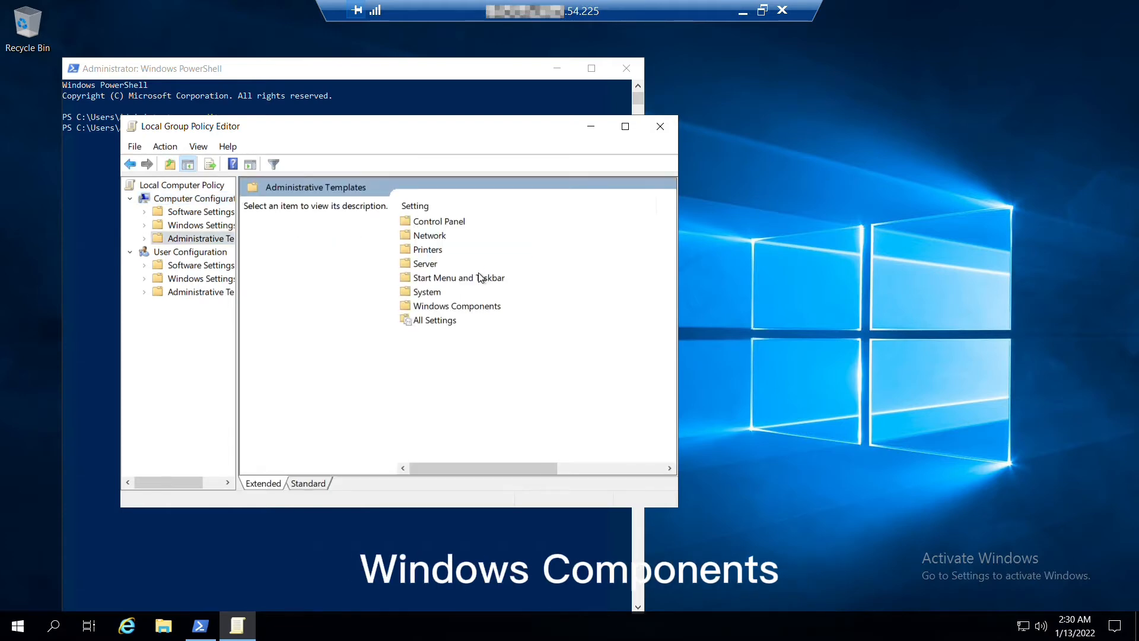
pyautogui.doubleClick(467, 306)
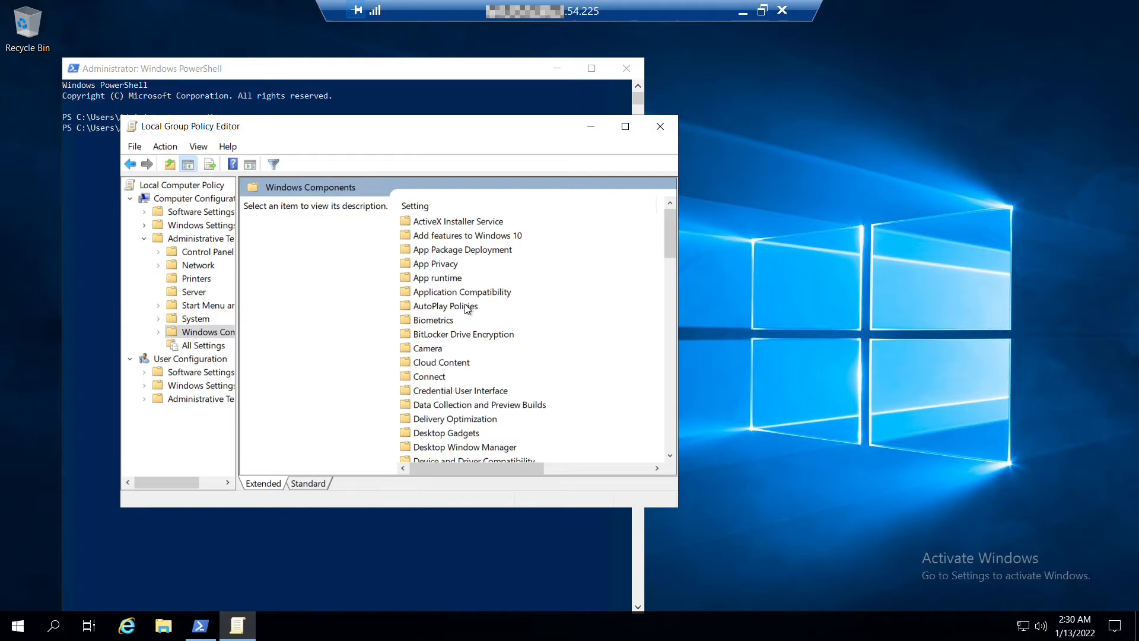
pyautogui.scroll(-5, 466, 309)
pyautogui.scroll(-5, 467, 320)
pyautogui.scroll(-3, 467, 338)
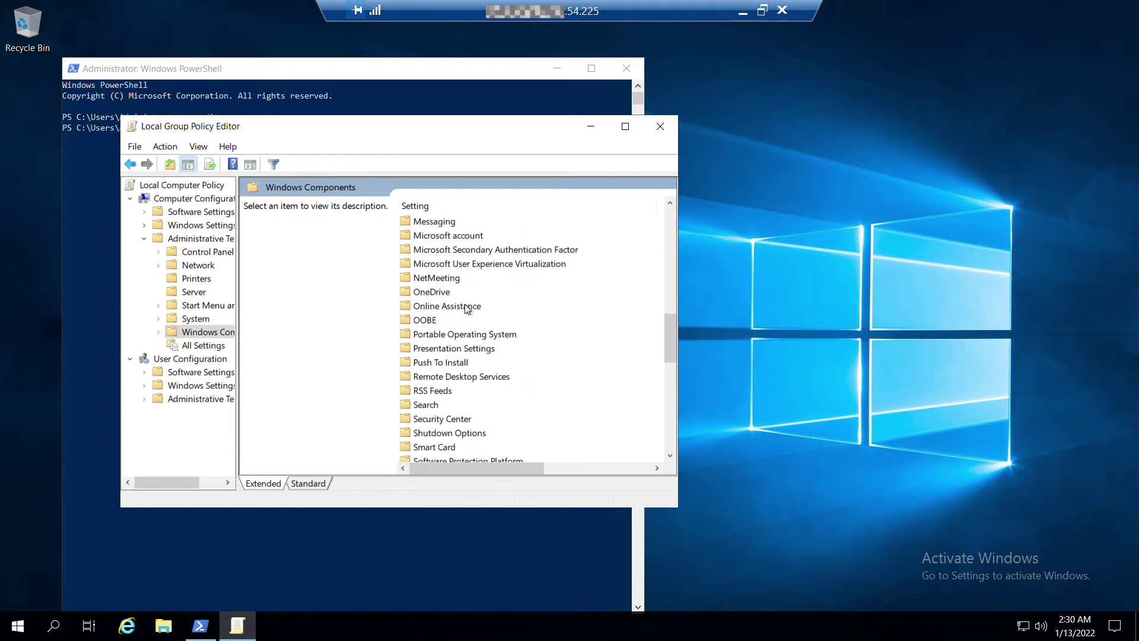
pyautogui.doubleClick(440, 377)
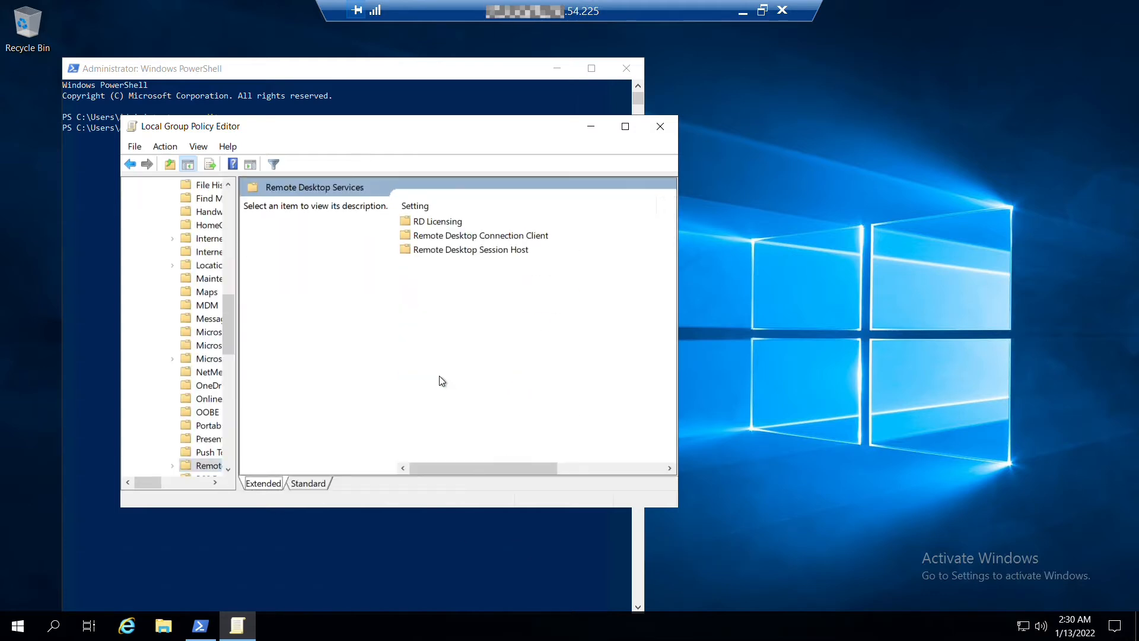
pyautogui.doubleClick(442, 253)
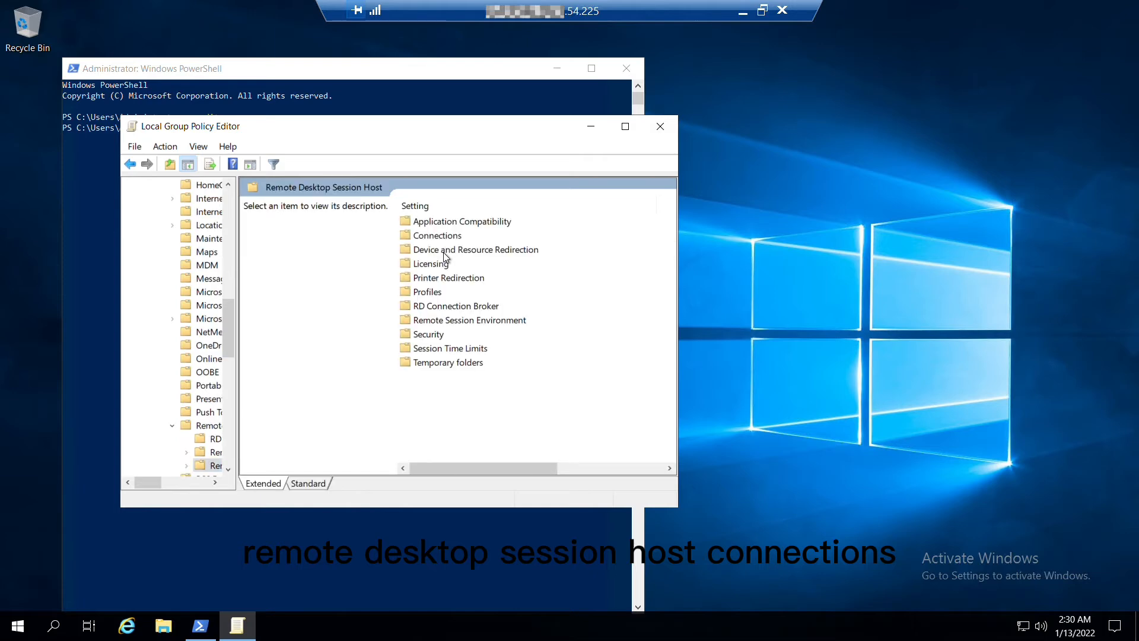
pyautogui.doubleClick(437, 240)
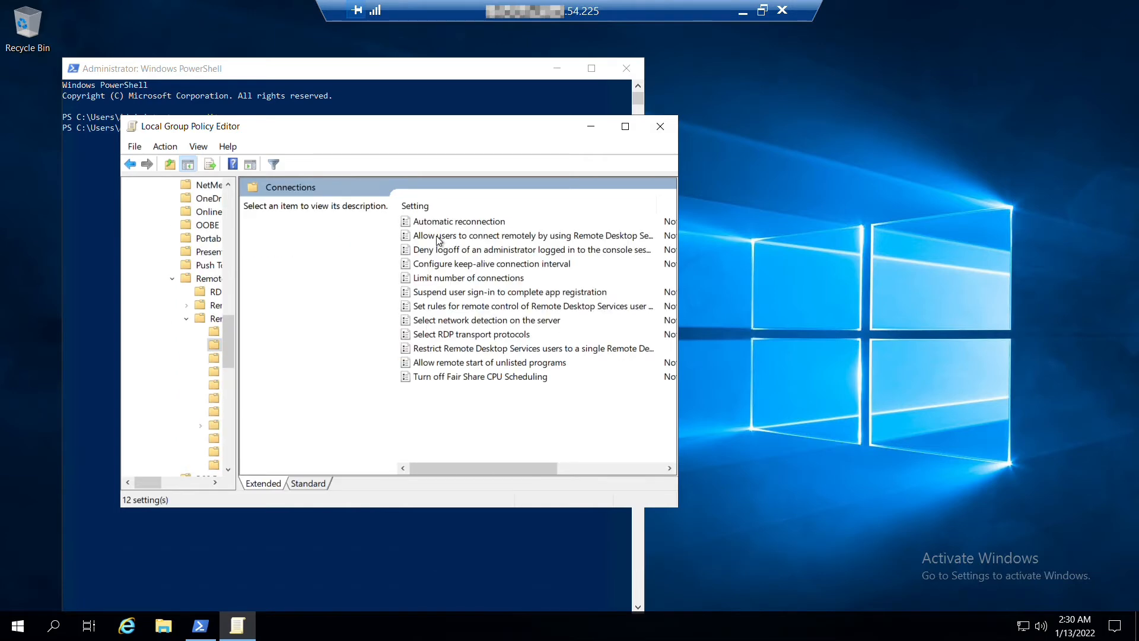
# - Maximize the editor and select the single-session restriction policy
pyautogui.click(625, 126)
pyautogui.click(380, 230)
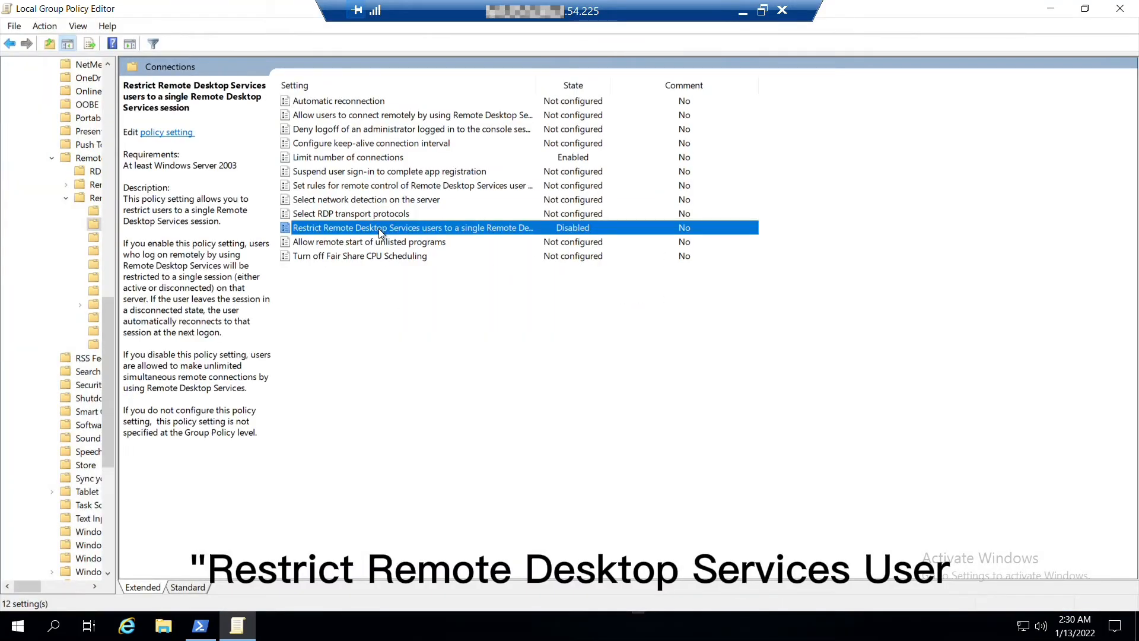
# - Set 'Restrict Remote Desktop Services users to a single session' to Enabled and confirm
pyautogui.doubleClick(380, 229)
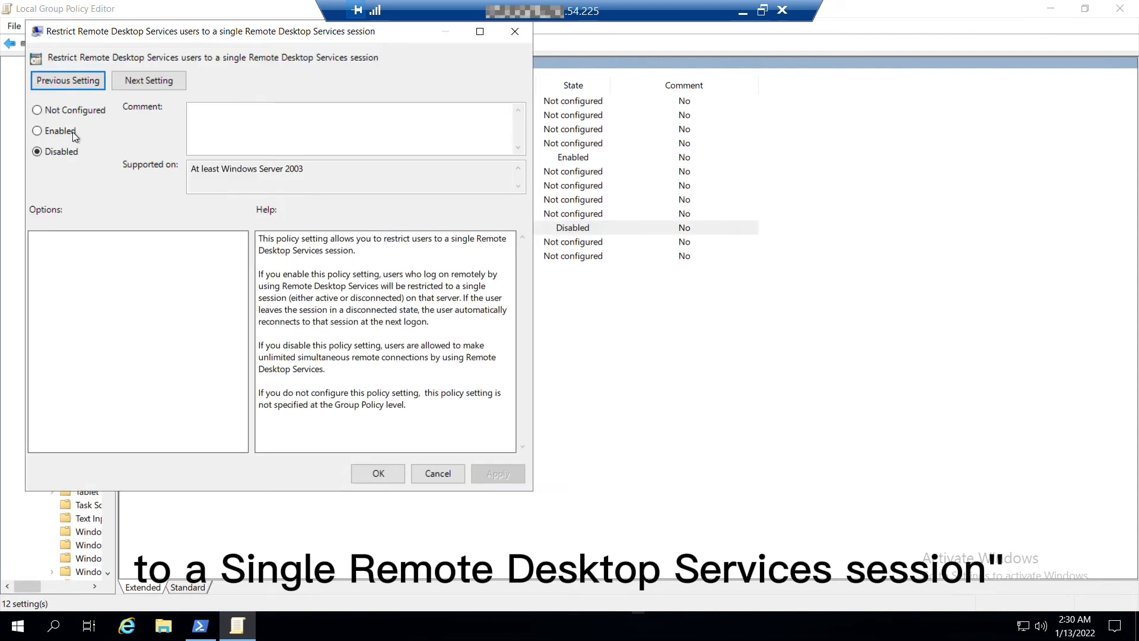
pyautogui.click(37, 131)
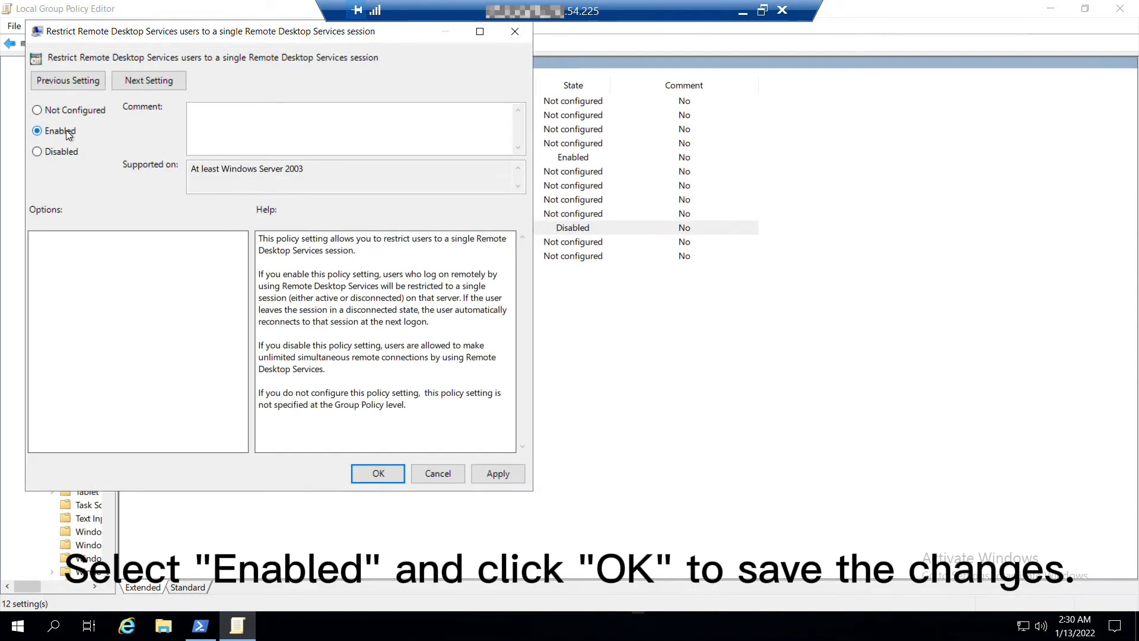
pyautogui.click(377, 474)
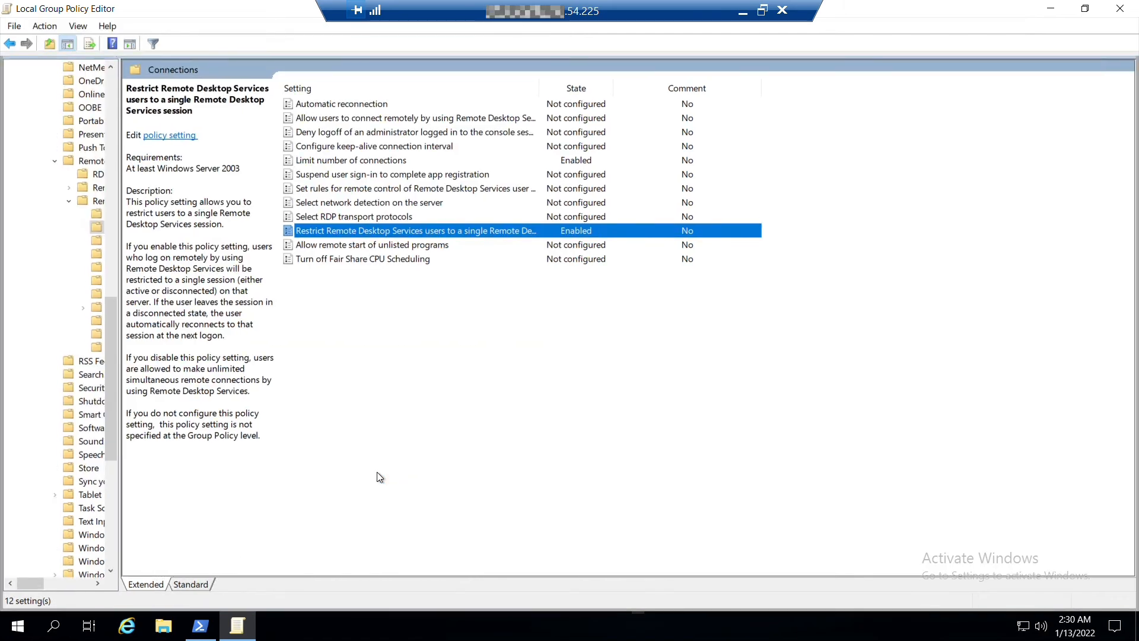
# - Launch Task Manager from the taskbar and show the Users list
pyautogui.rightClick(426, 622)
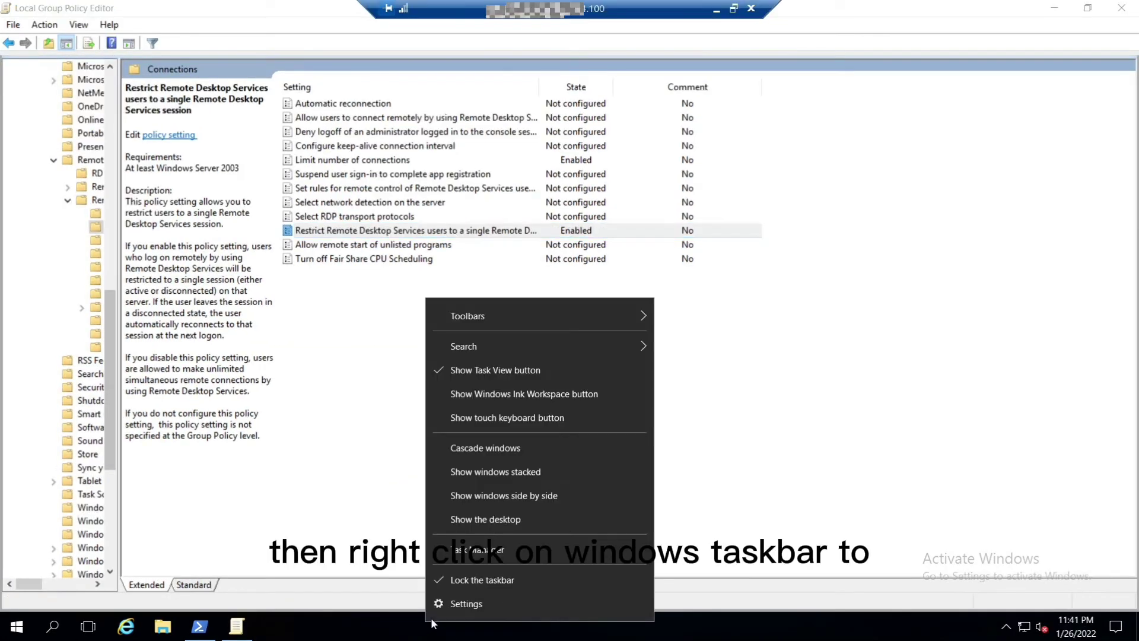
pyautogui.click(479, 549)
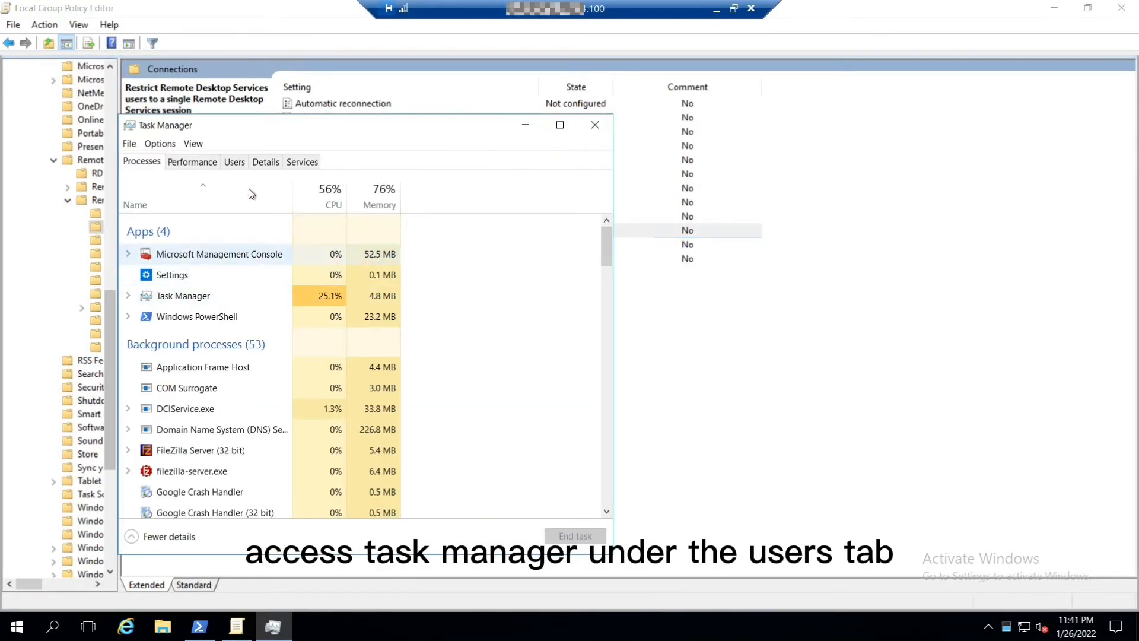
pyautogui.click(234, 163)
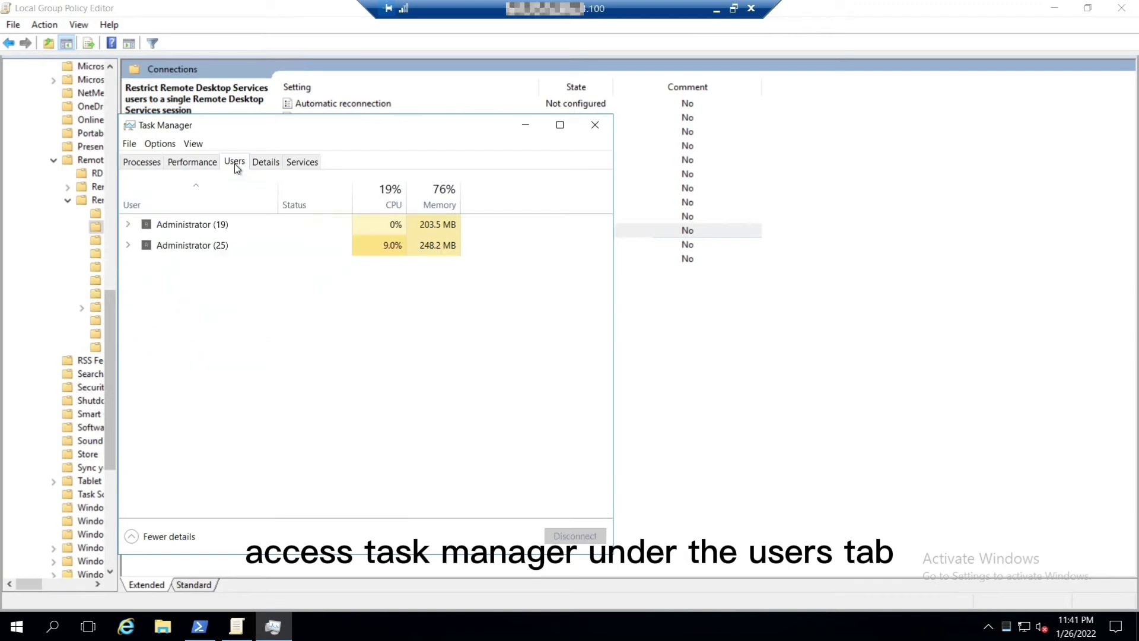
# - Sign off the Administrator (19) session and confirm signing out the user
pyautogui.rightClick(210, 230)
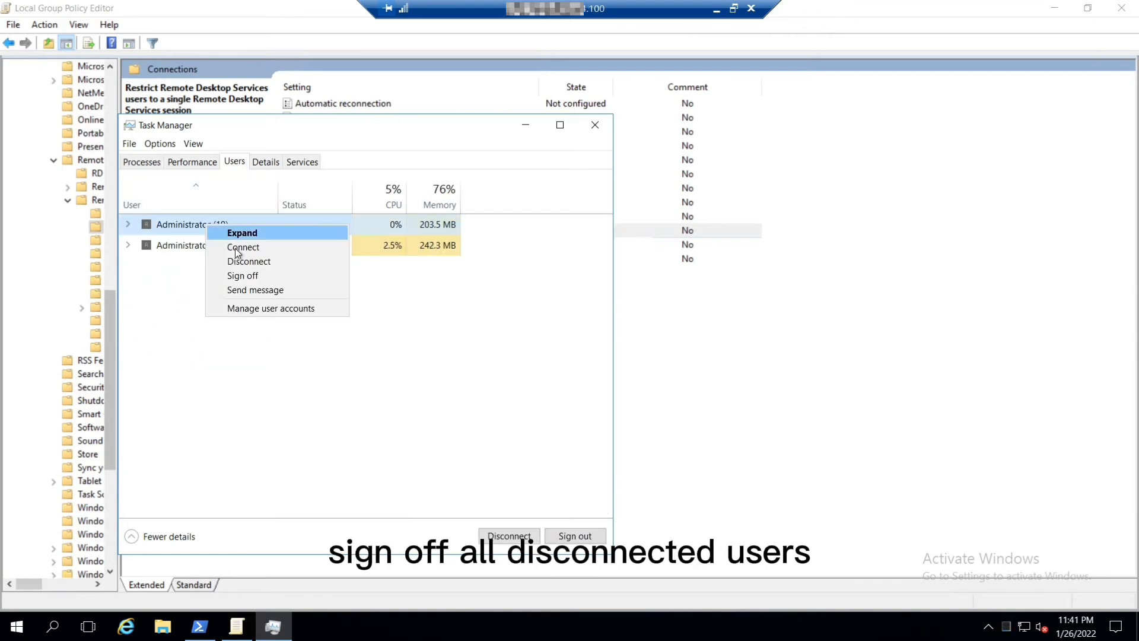
pyautogui.click(261, 277)
pyautogui.click(585, 330)
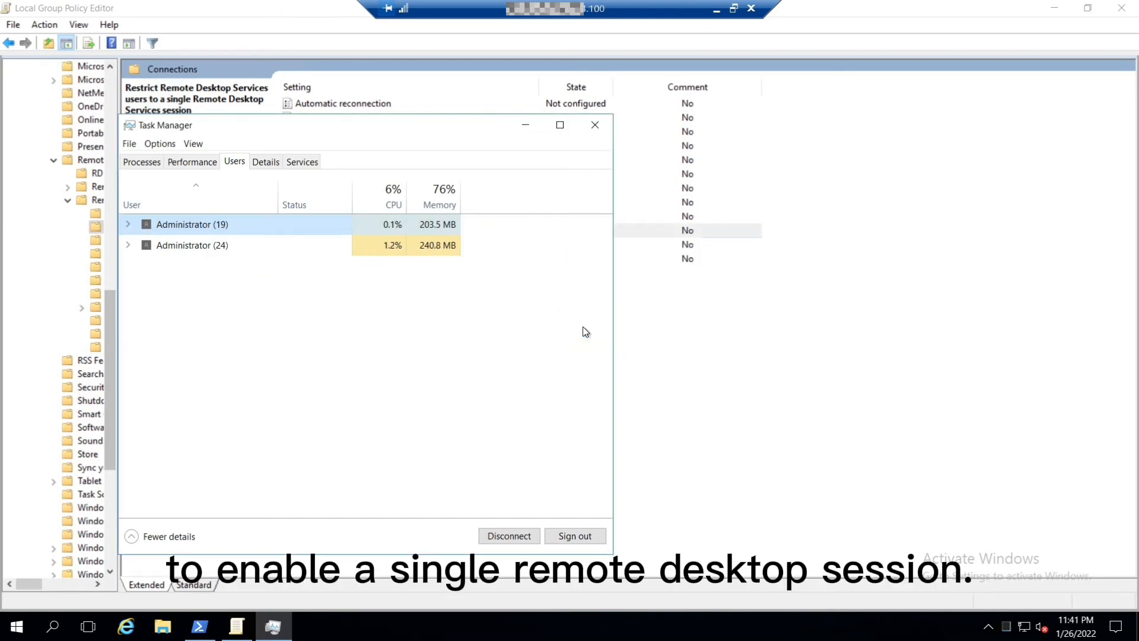